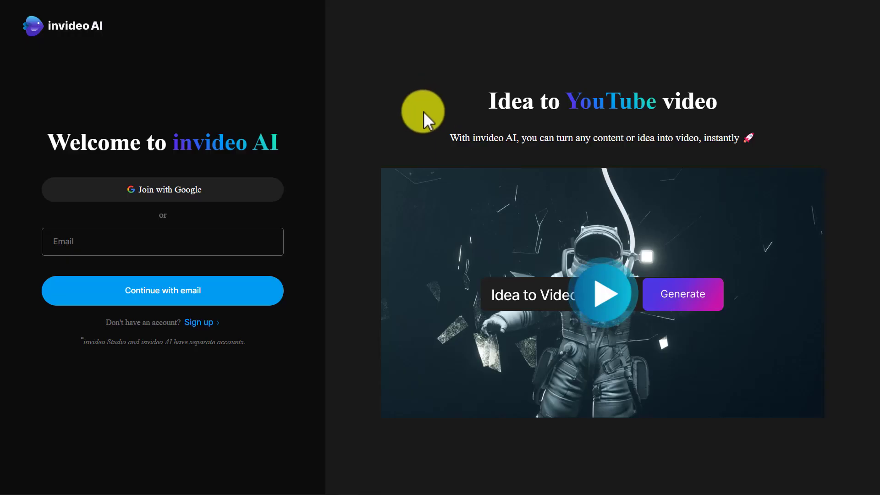
# Step: Join with a Google account and start the Youtube explainer workflow
pyautogui.click(155, 193)
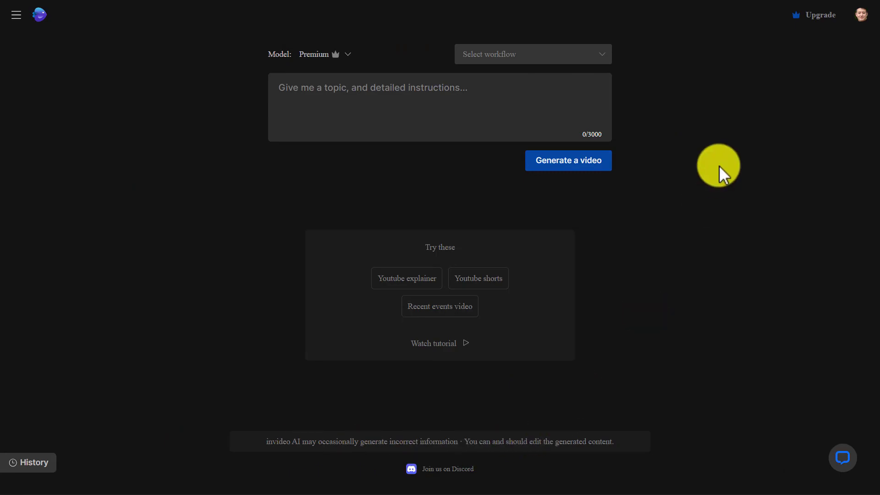
pyautogui.click(609, 52)
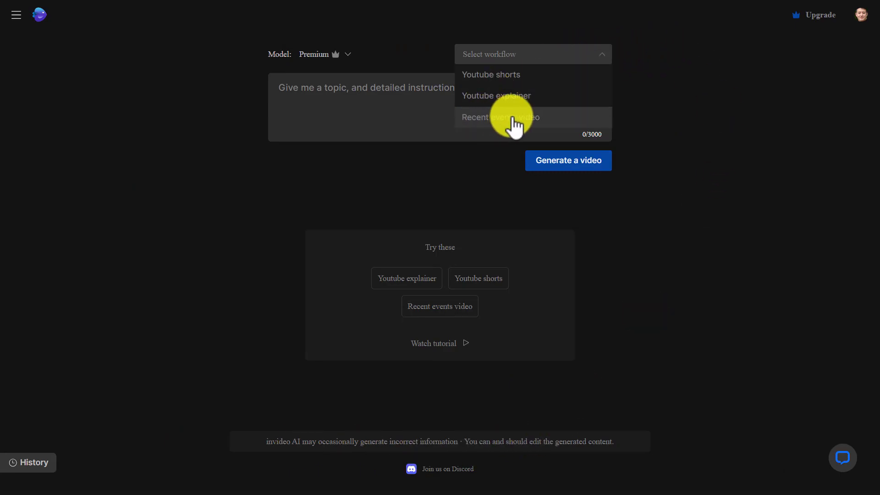
pyautogui.click(495, 96)
# Step: Enter "5 places to visit in London" as the explainer's topic and set its length to 3 minutes
pyautogui.click(387, 169)
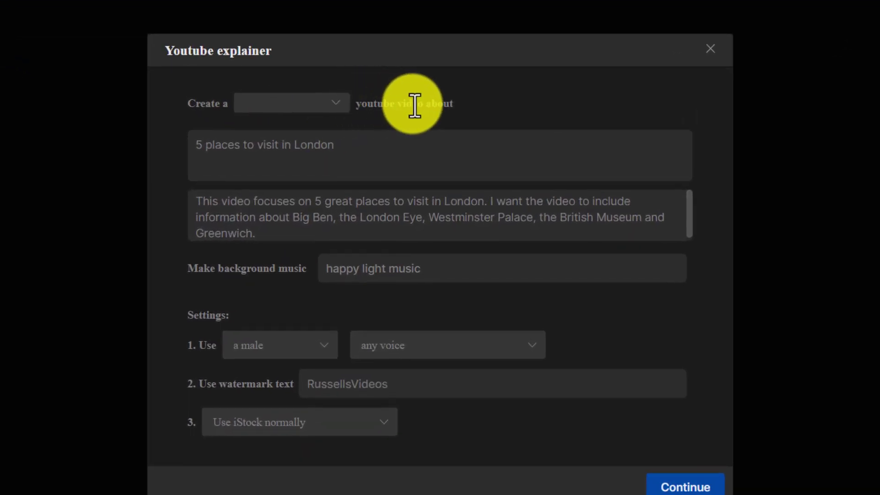
pyautogui.click(340, 103)
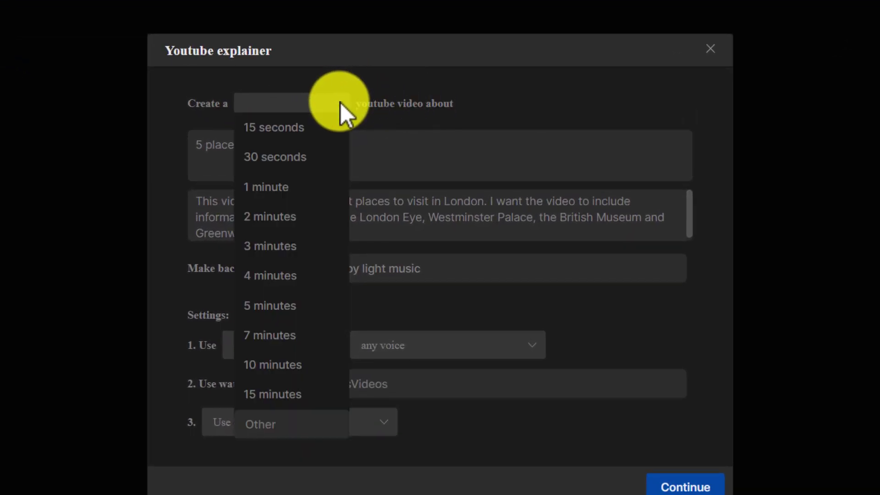
pyautogui.click(288, 246)
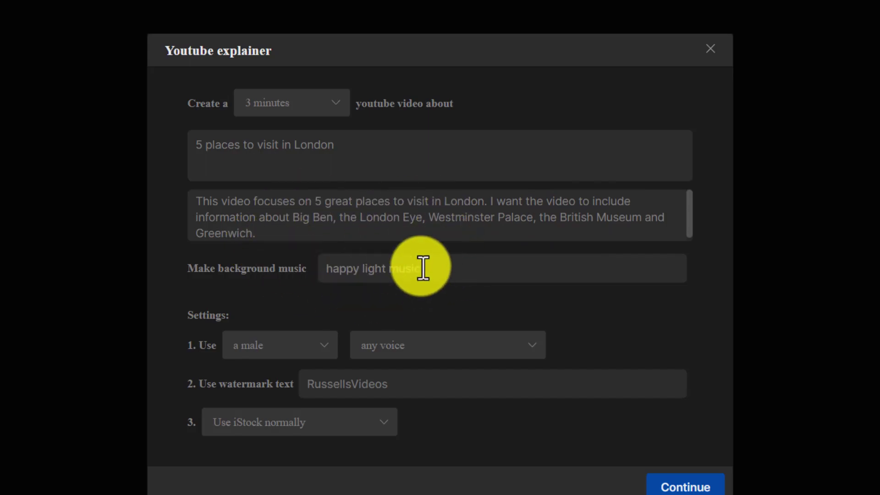
# Step: Choose a young British voice for the male narrator and continue to the video prompt
pyautogui.click(532, 349)
pyautogui.click(545, 395)
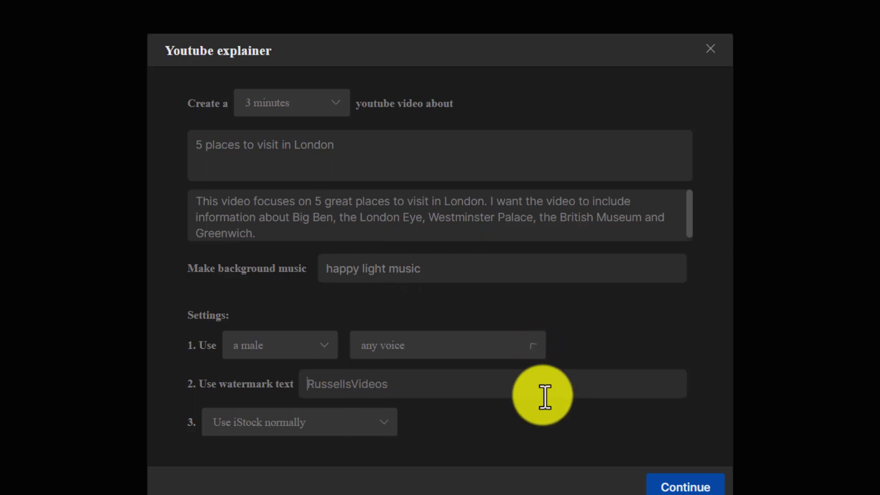
pyautogui.click(538, 345)
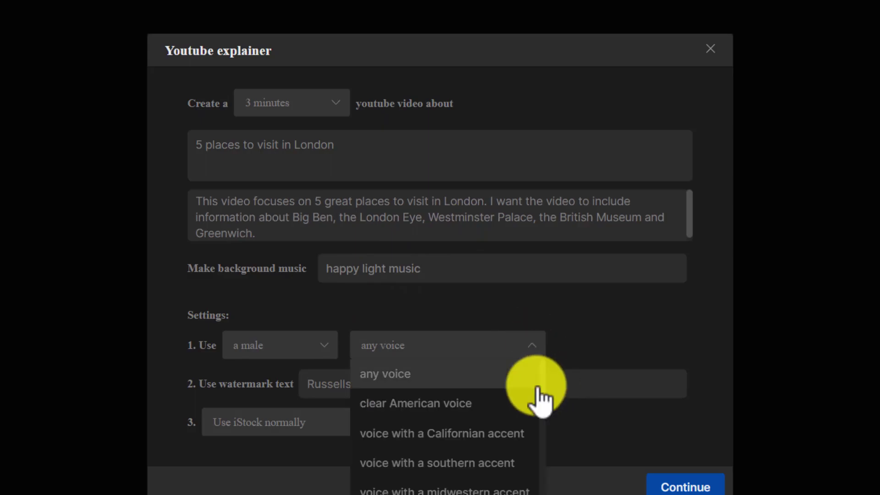
pyautogui.scroll(-5, 546, 403)
pyautogui.scroll(-1, 545, 444)
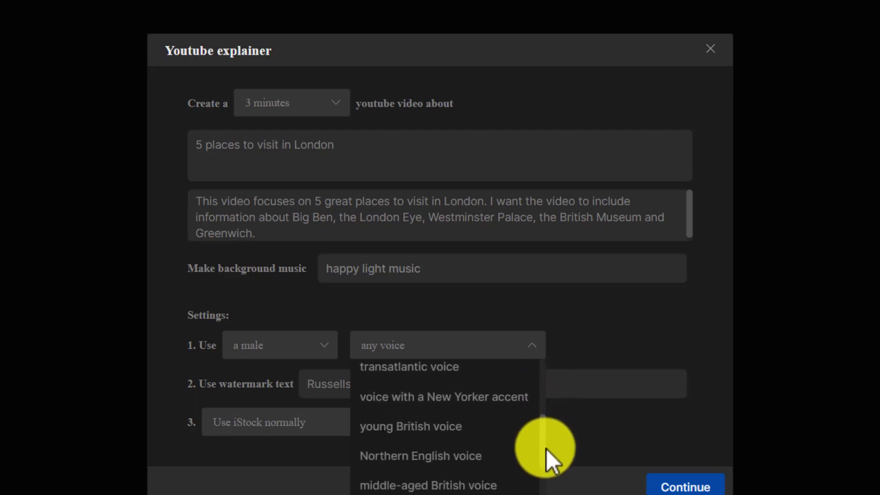
pyautogui.click(410, 427)
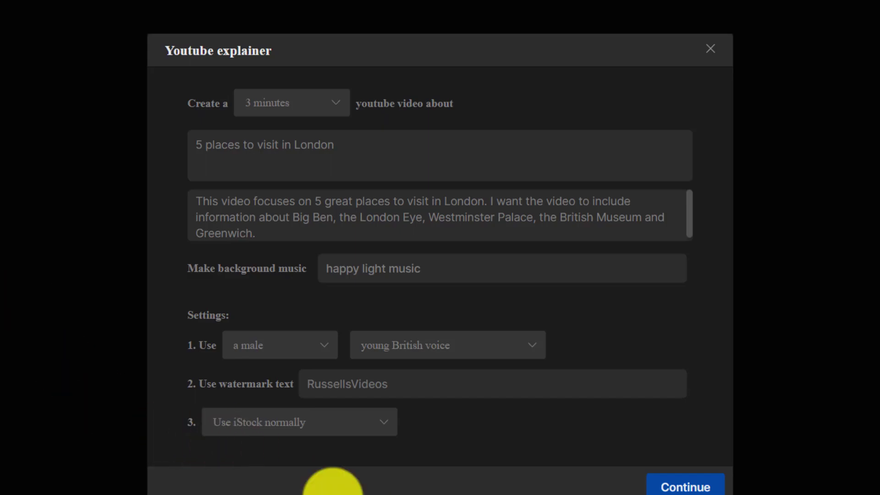
pyautogui.click(683, 487)
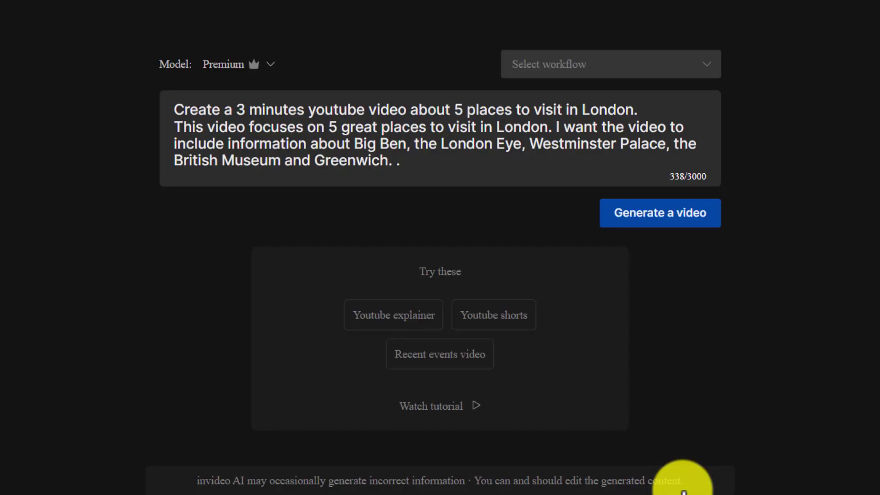
# Step: Replace the prompt's stray period after Greenwich with "Can you keep the level simple as I want non native speakers to understand this video."
pyautogui.click(410, 168)
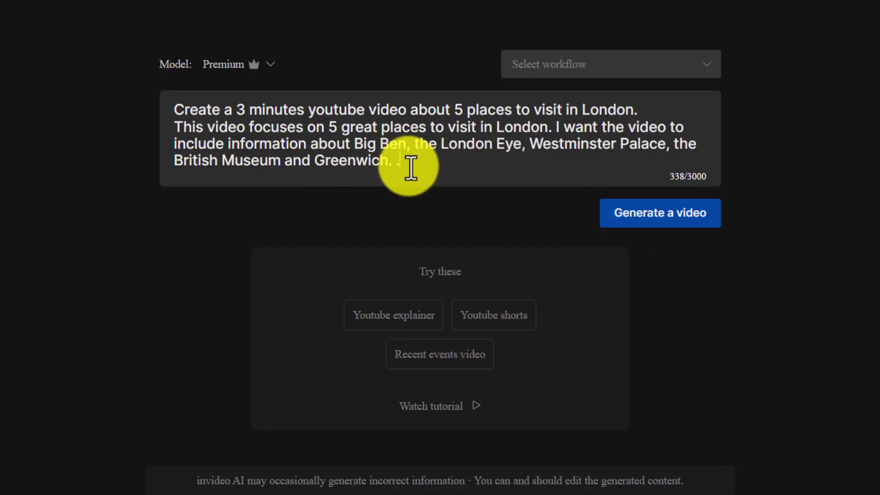
pyautogui.press('BackSpace')
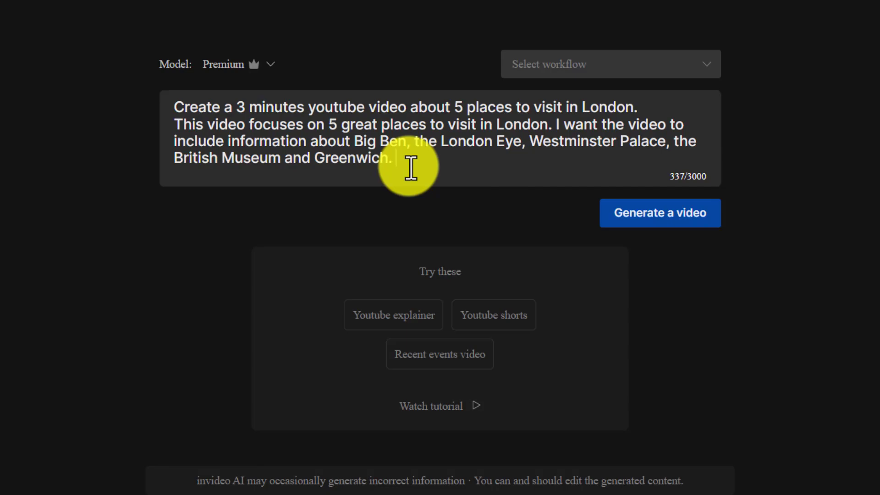
pyautogui.write('Can you keep the level simple as I want non native speakers to understand this video.')
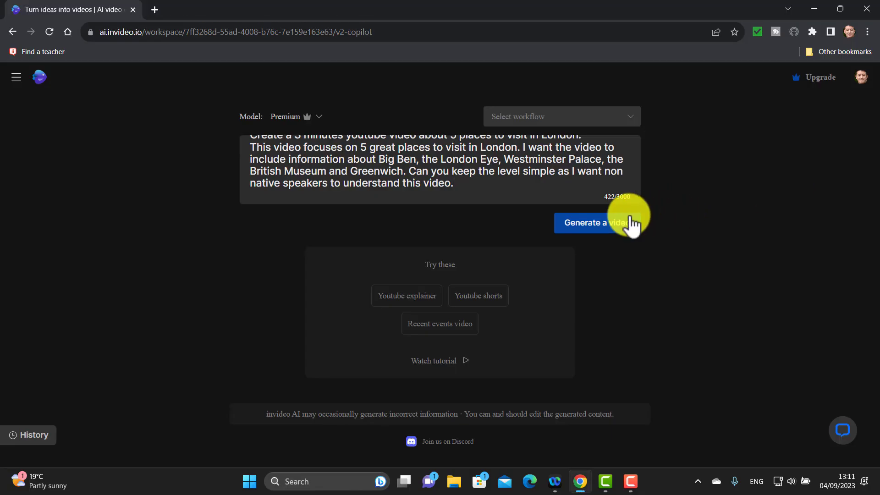
# Step: Generate the video for the Tourists audience with the Bright look and the Youtube platform
pyautogui.click(607, 229)
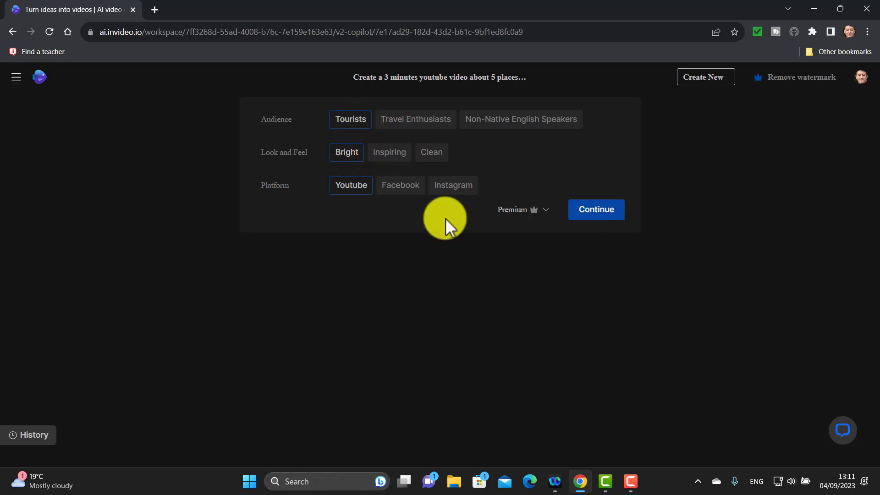
pyautogui.click(598, 218)
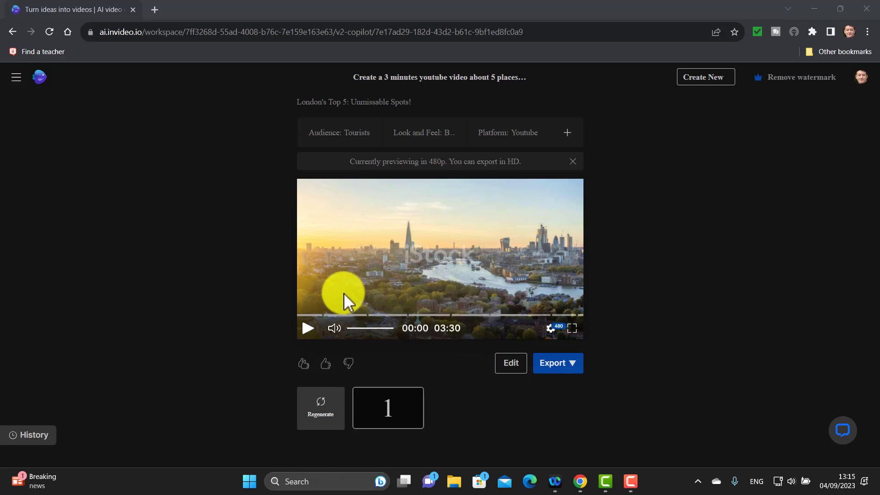
# Step: Play the generated video's introduction and pause it at the Big Ben title
pyautogui.click(721, 190)
pyautogui.click(308, 331)
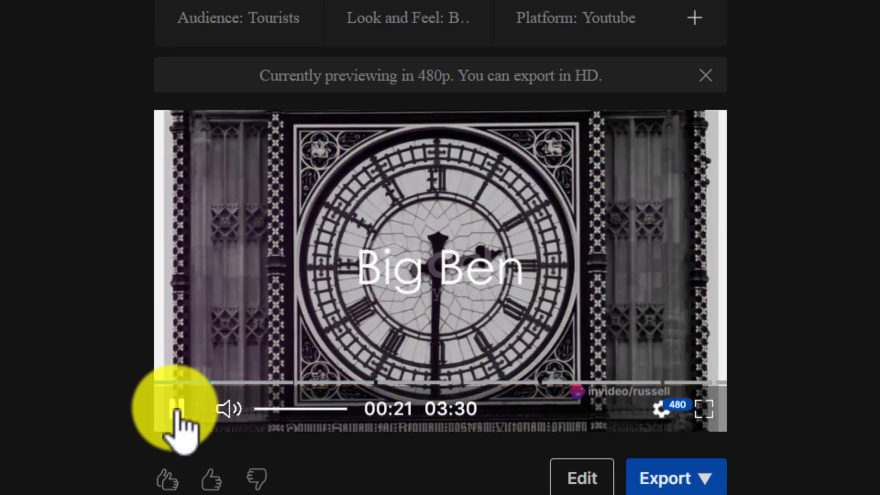
pyautogui.click(177, 410)
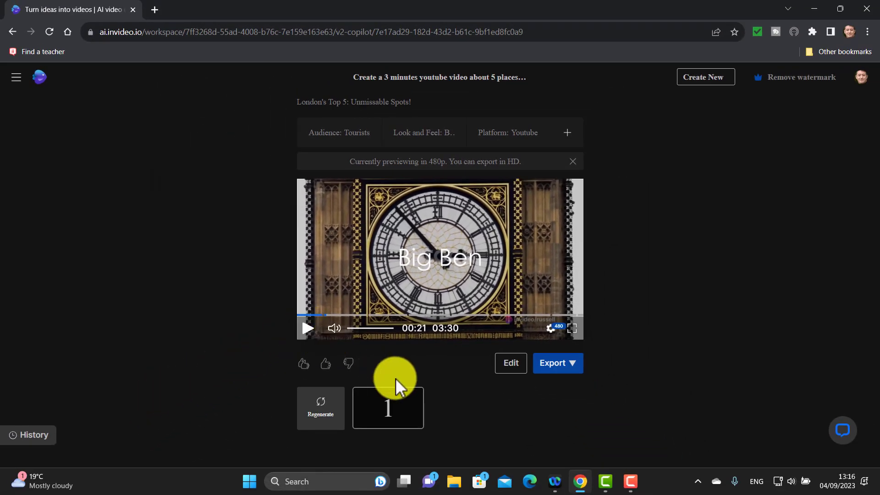
# Step: Open the video for editing and delete the word "magnificent" from the last script line of the Big Ben chapter
pyautogui.click(512, 367)
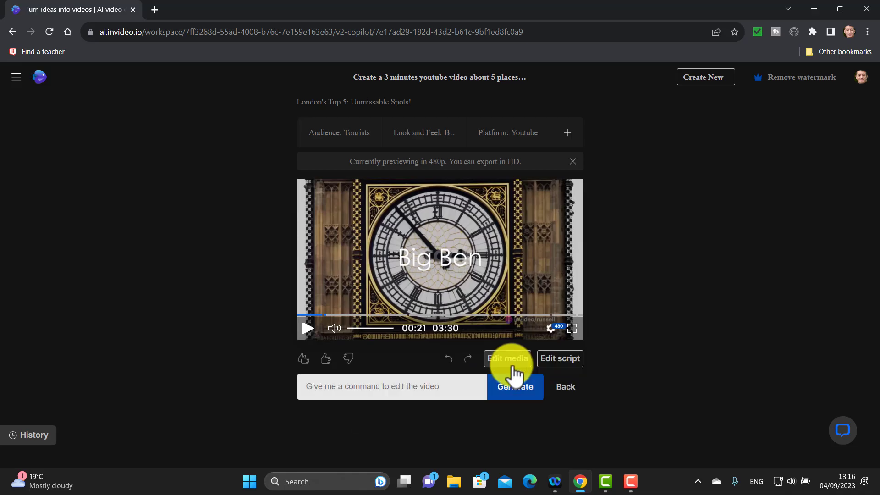
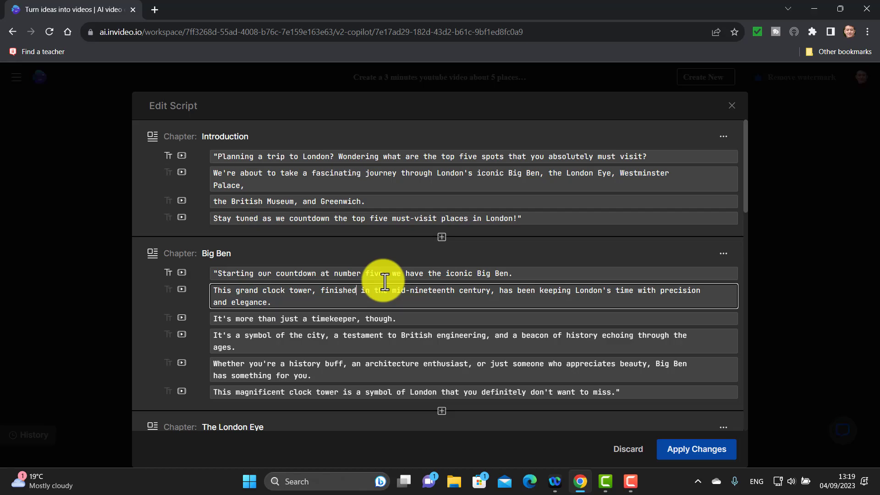
pyautogui.click(286, 392)
pyautogui.press('BackSpace')
pyautogui.press('BackSpace')
pyautogui.press('BackSpace')
pyautogui.press('BackSpace')
pyautogui.press('BackSpace')
pyautogui.press('BackSpace')
pyautogui.press('BackSpace')
pyautogui.press('BackSpace')
pyautogui.press('BackSpace')
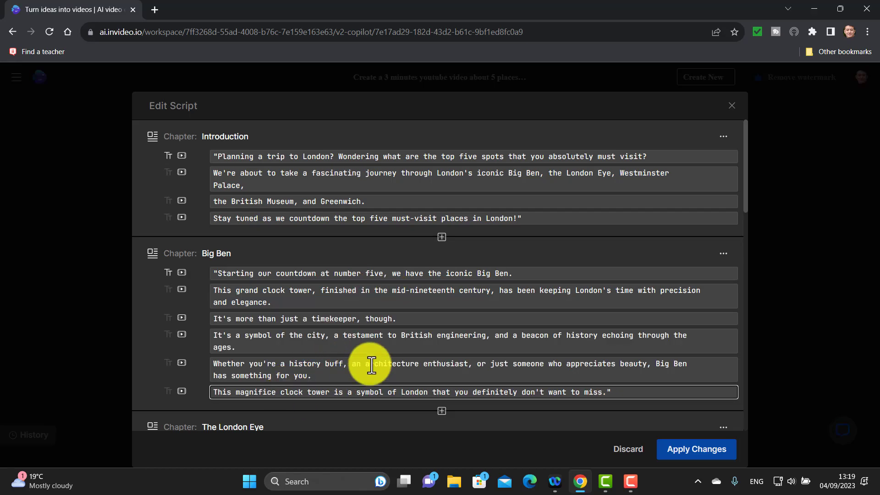
pyautogui.press('BackSpace')
pyautogui.press('BackSpace')
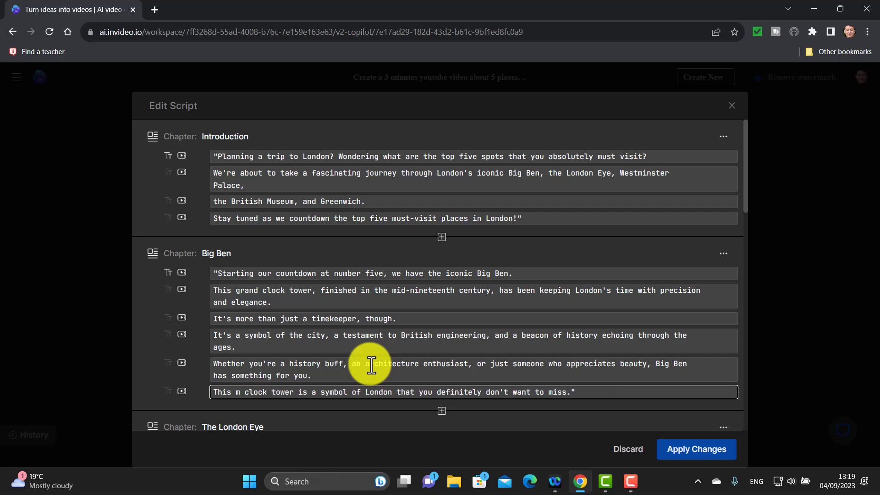
pyautogui.press('BackSpace')
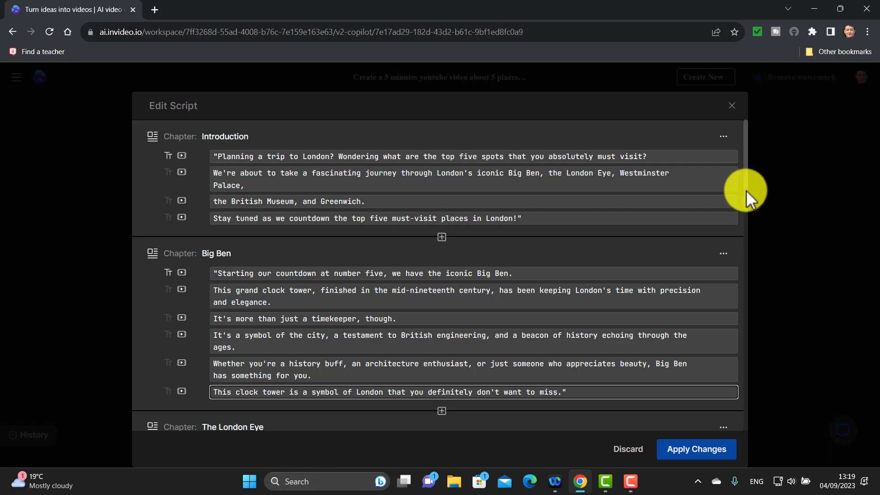
# Step: Review the remaining script chapters through the Conclusion and apply the script changes
pyautogui.moveTo(746, 190); pyautogui.dragTo(741, 221)
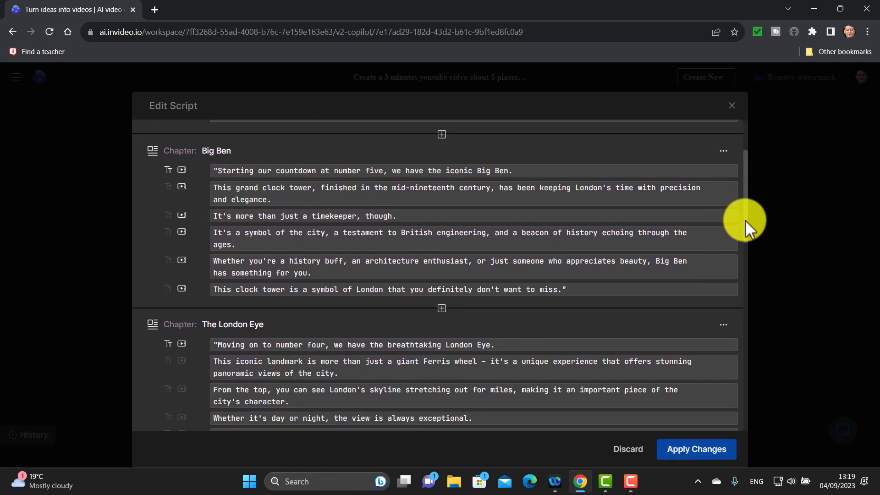
pyautogui.moveTo(745, 220); pyautogui.dragTo(757, 413)
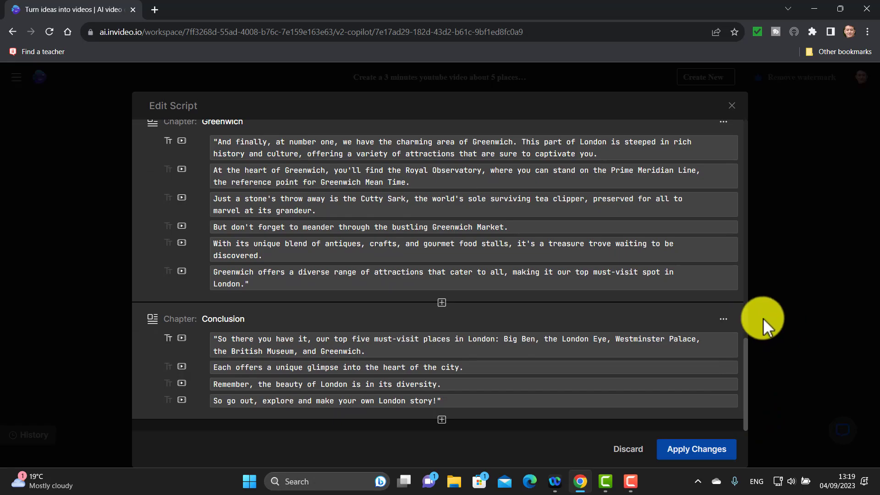
pyautogui.click(690, 459)
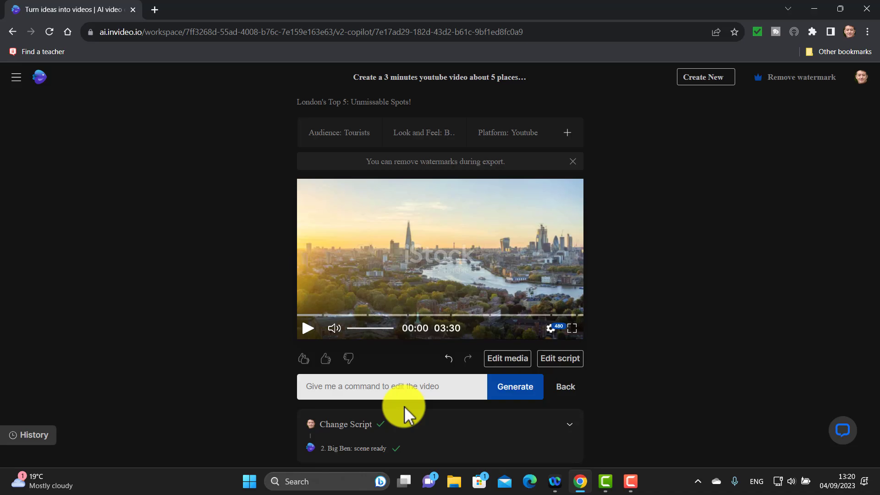
pyautogui.press('F10')
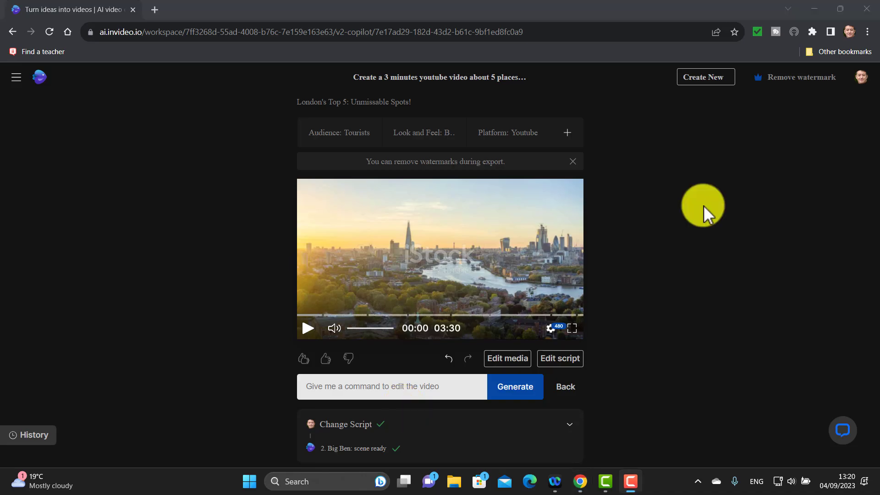
# Step: Search the stock library for "big ben" with premium stocks excluded, to replace the second media clip of Scene 1
pyautogui.click(506, 358)
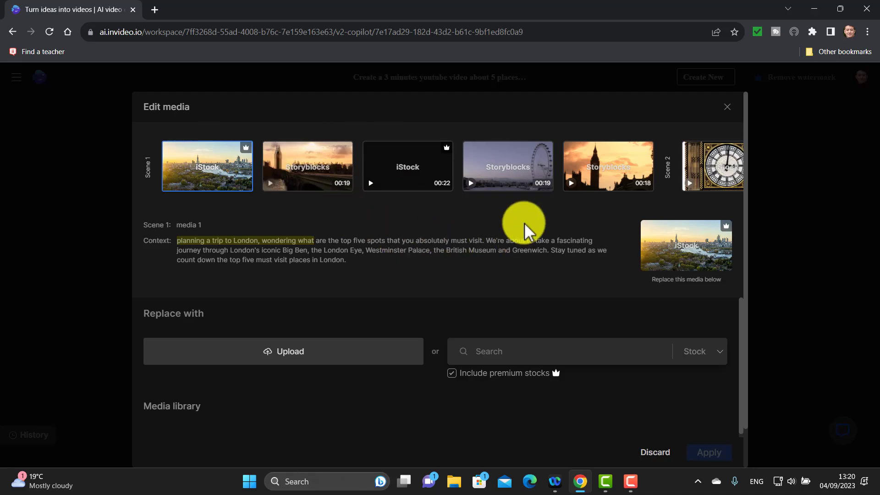
pyautogui.click(323, 163)
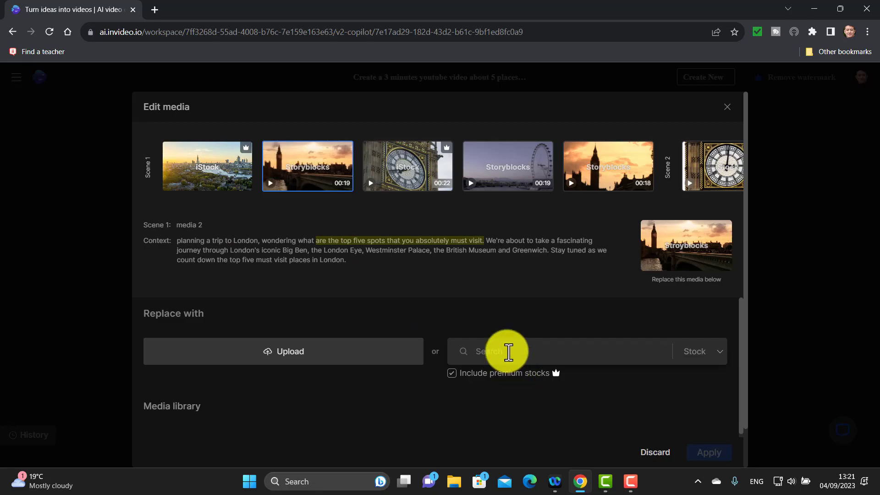
pyautogui.write('big ben')
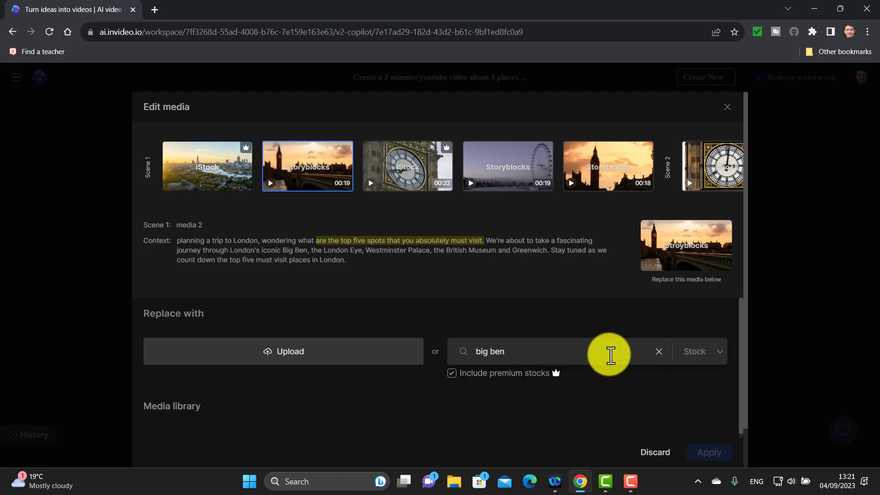
pyautogui.press('Return')
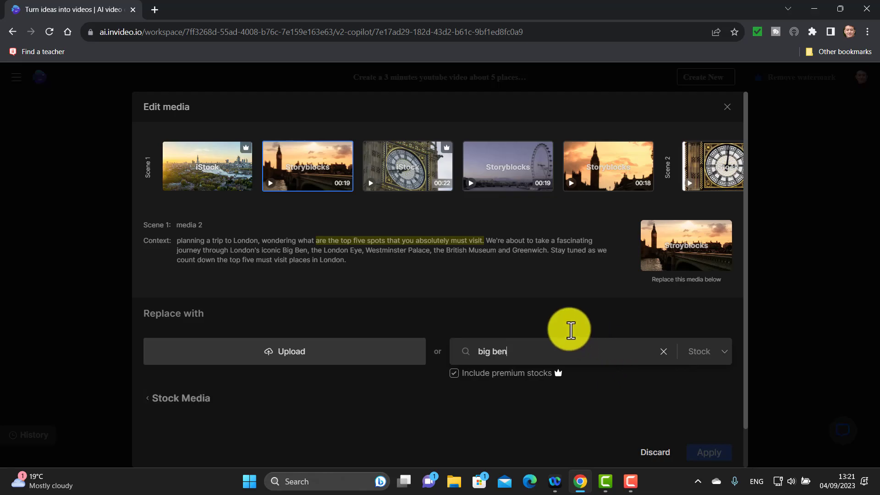
pyautogui.click(454, 374)
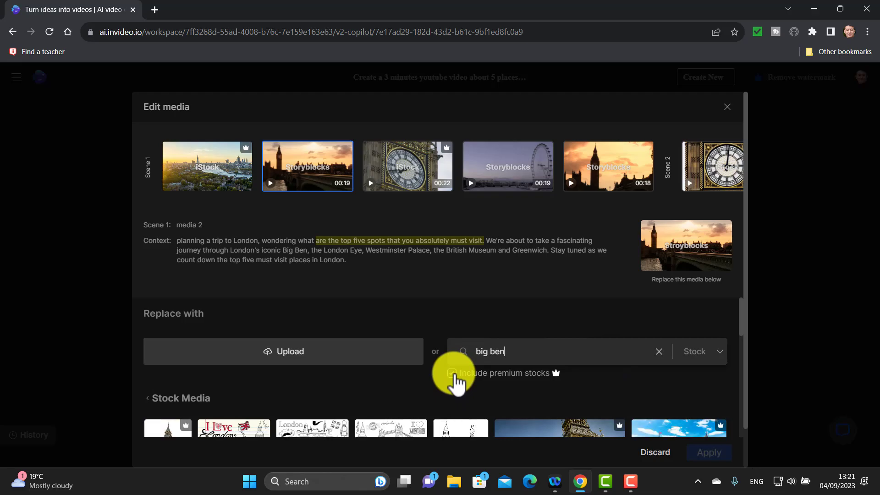
pyautogui.click(452, 373)
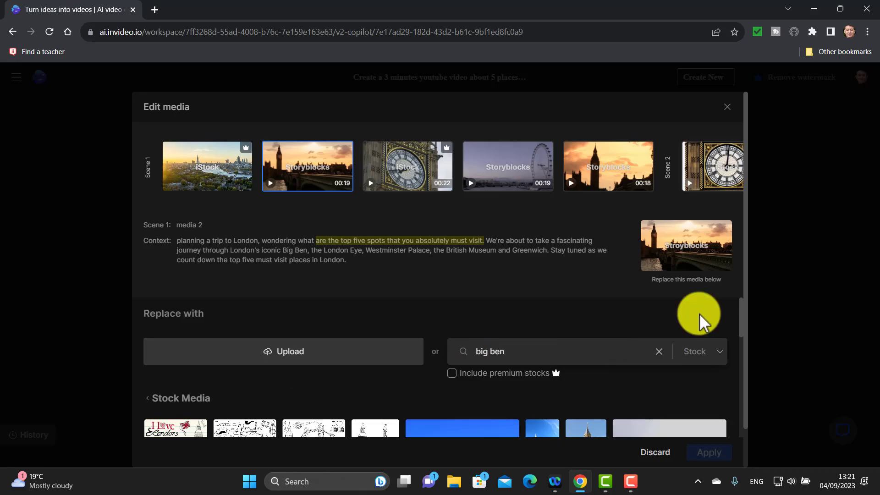
# Step: Replace the second media clip of Scene 1 with the stock photo of Big Ben seen from below against a blue sky
pyautogui.scroll(-1, 742, 320)
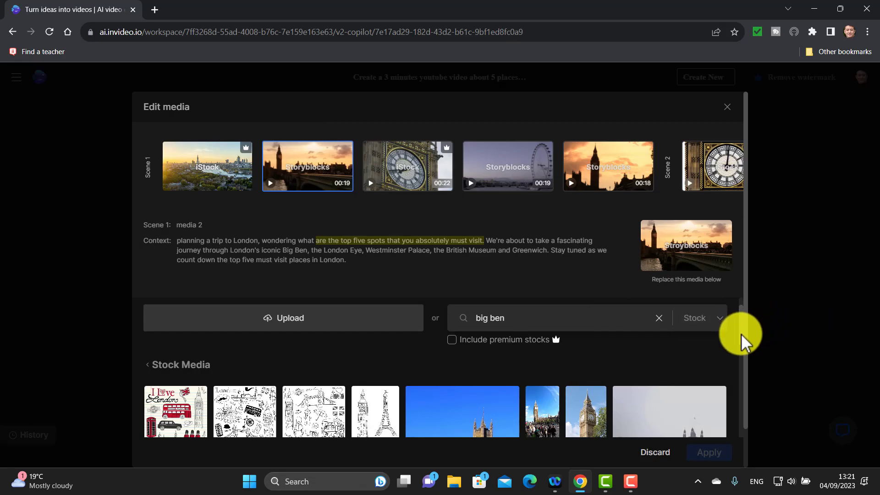
pyautogui.scroll(-2, 743, 353)
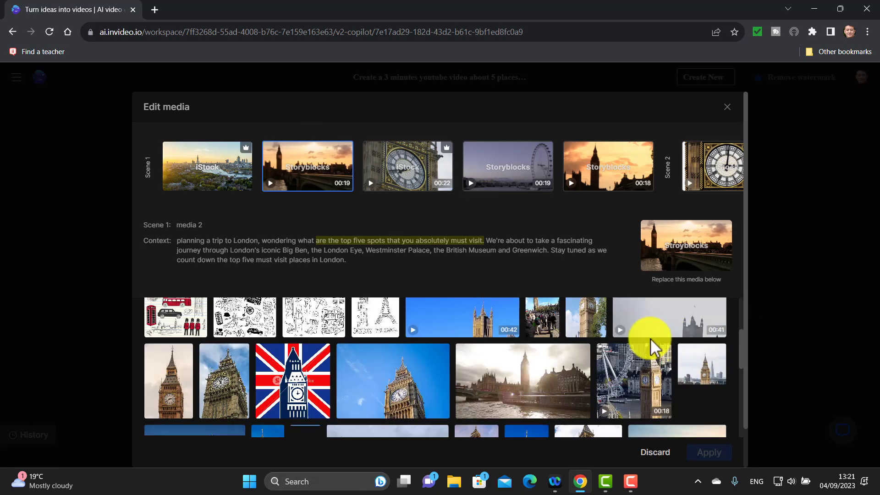
pyautogui.moveTo(382, 403)
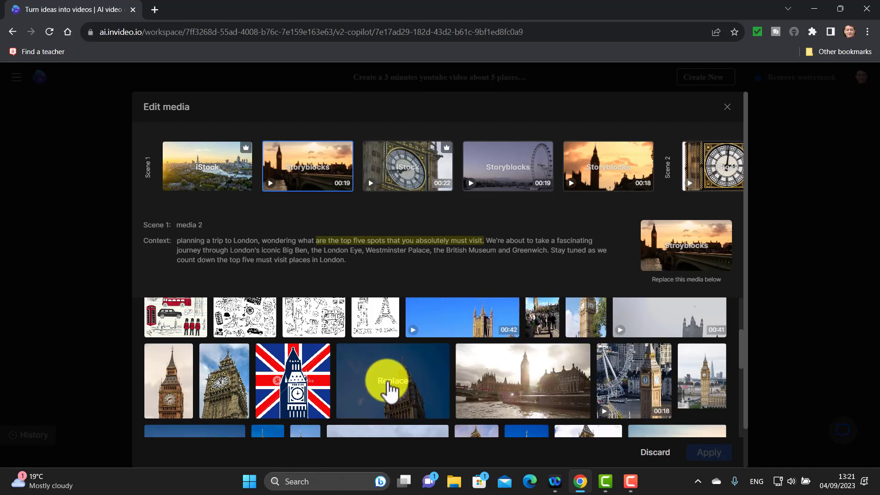
pyautogui.click(381, 402)
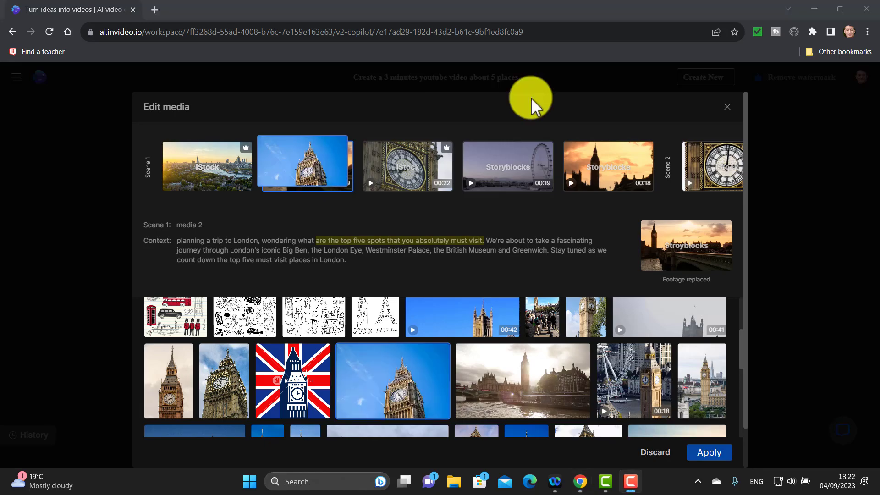
# Step: Browse the scene media through to Scene 5 and select its first clip, the iStock image of the British Museum facade
pyautogui.click(732, 174)
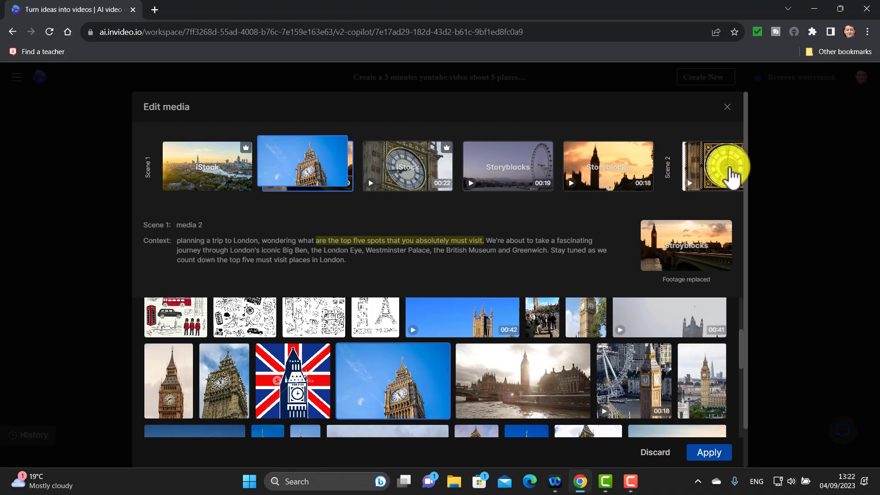
pyautogui.click(732, 174)
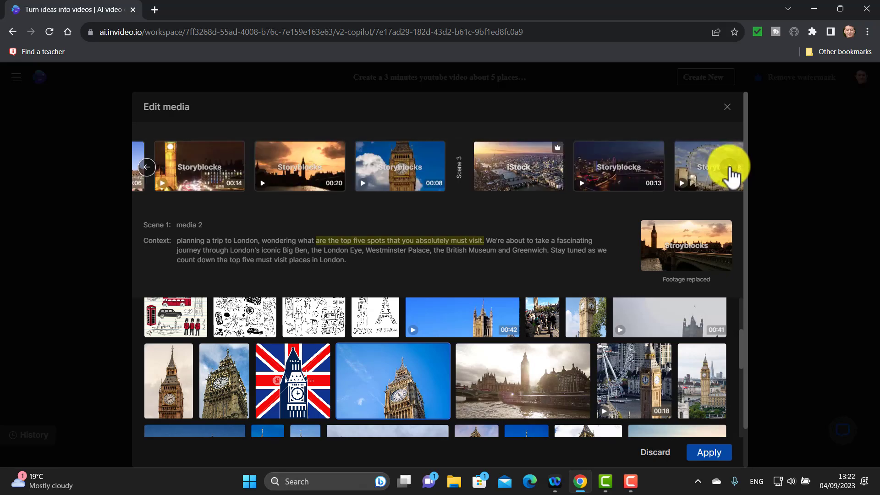
pyautogui.click(732, 175)
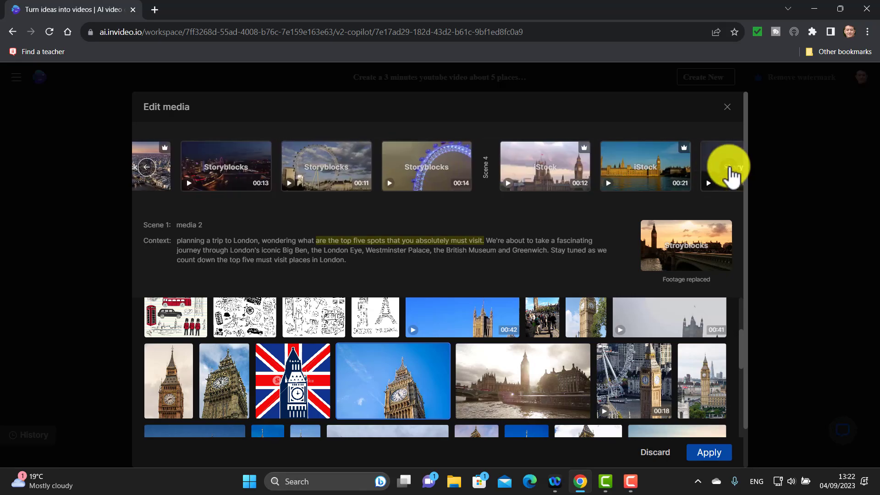
pyautogui.click(732, 174)
pyautogui.click(732, 174)
pyautogui.click(732, 174)
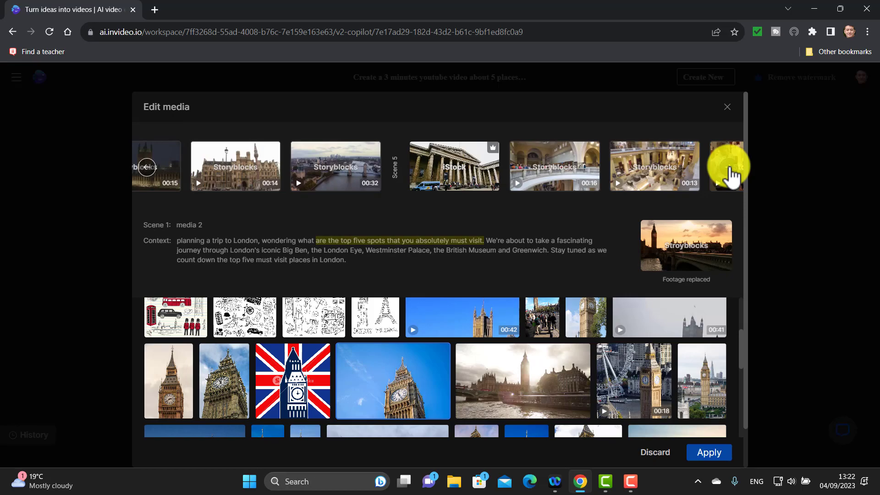
pyautogui.click(731, 175)
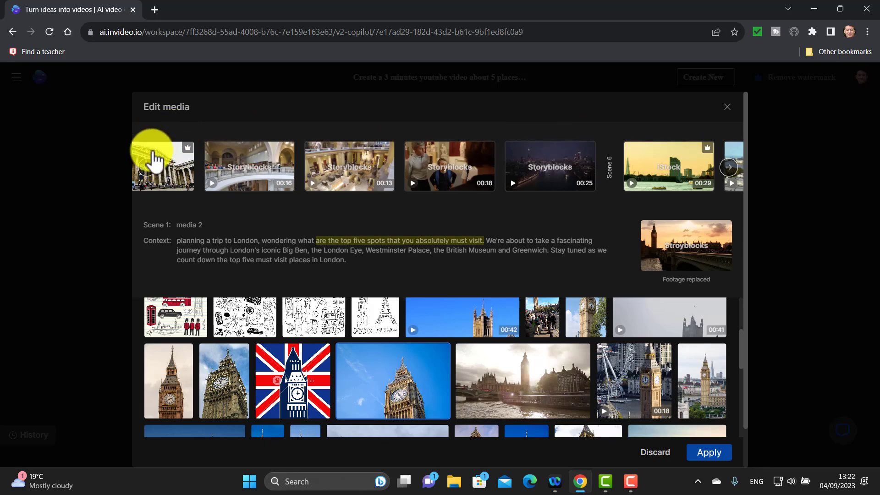
pyautogui.click(173, 163)
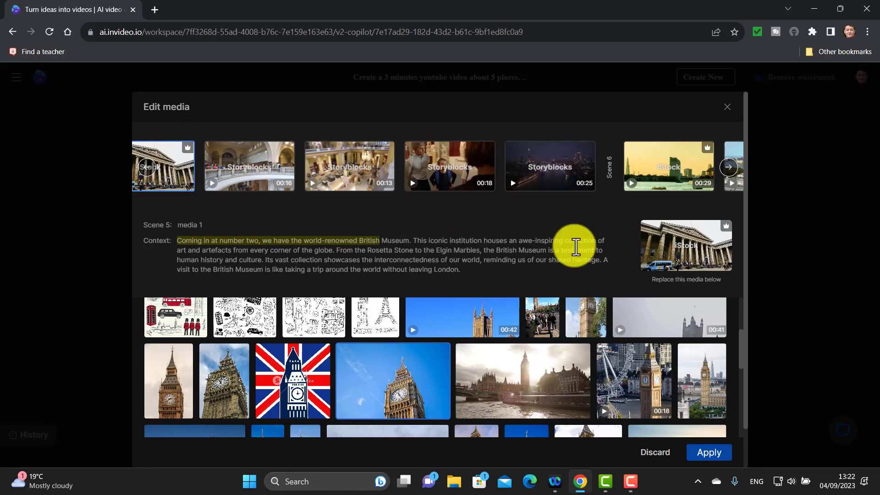
# Step: Search the stock library for "British museum" instead of "big ben"
pyautogui.moveTo(744, 348); pyautogui.dragTo(742, 300)
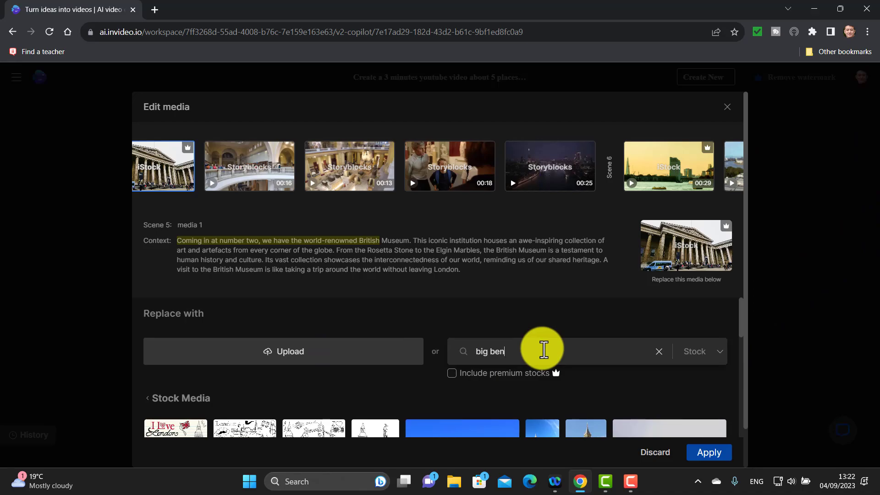
pyautogui.press('BackSpace')
pyautogui.press('BackSpace')
pyautogui.press('BackSpace')
pyautogui.press('BackSpace')
pyautogui.press('BackSpace')
pyautogui.press('BackSpace')
pyautogui.press('BackSpace')
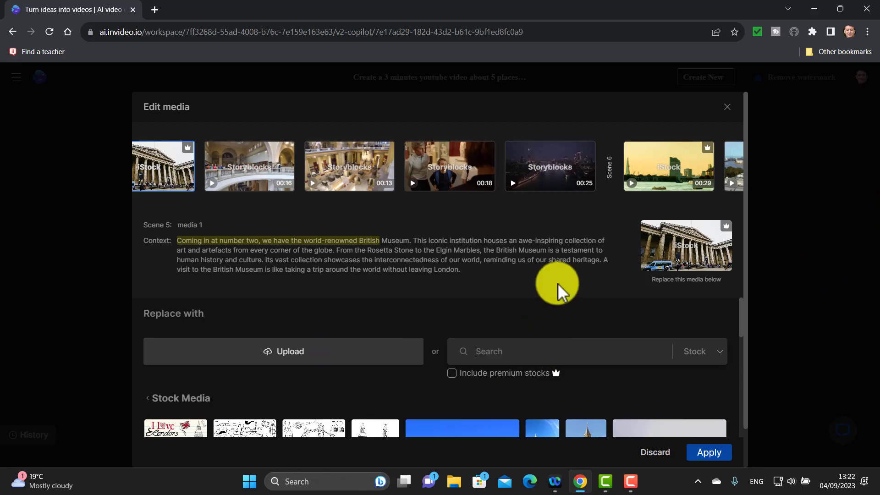
pyautogui.write('Br')
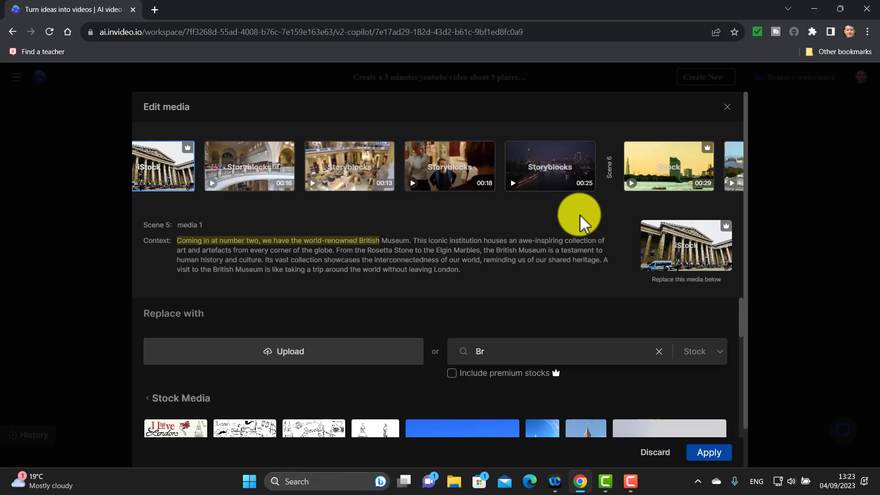
pyautogui.write('itish museum')
pyautogui.press('Return')
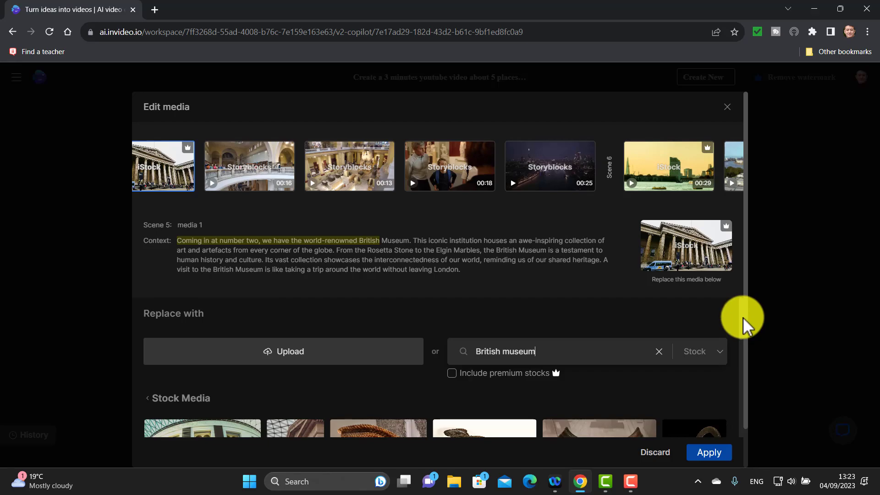
# Step: Replace Scene 5's first media with the non-premium photo of the museum's columned facade and apply the media changes
pyautogui.scroll(-1, 738, 333)
pyautogui.scroll(-4, 737, 334)
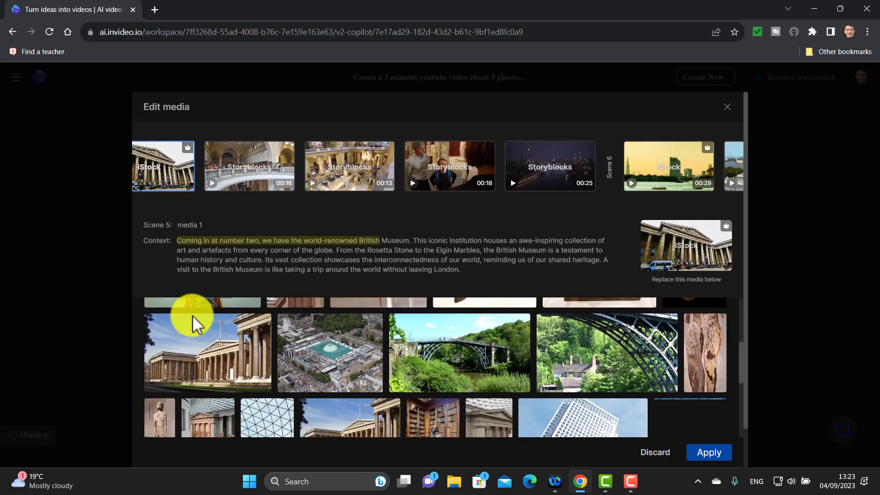
pyautogui.moveTo(228, 360)
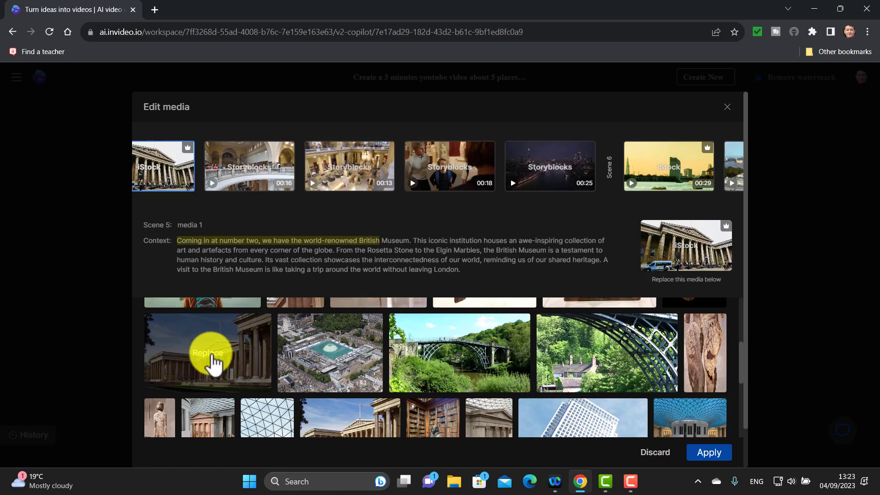
pyautogui.click(213, 364)
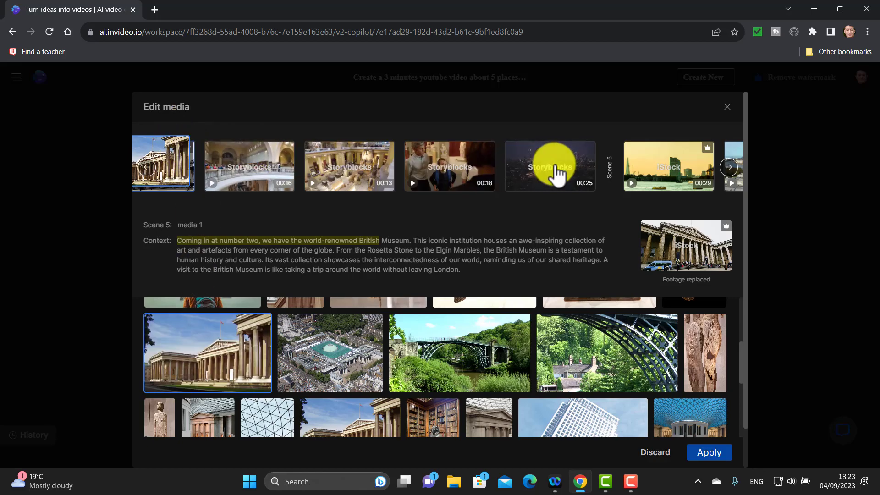
pyautogui.click(710, 453)
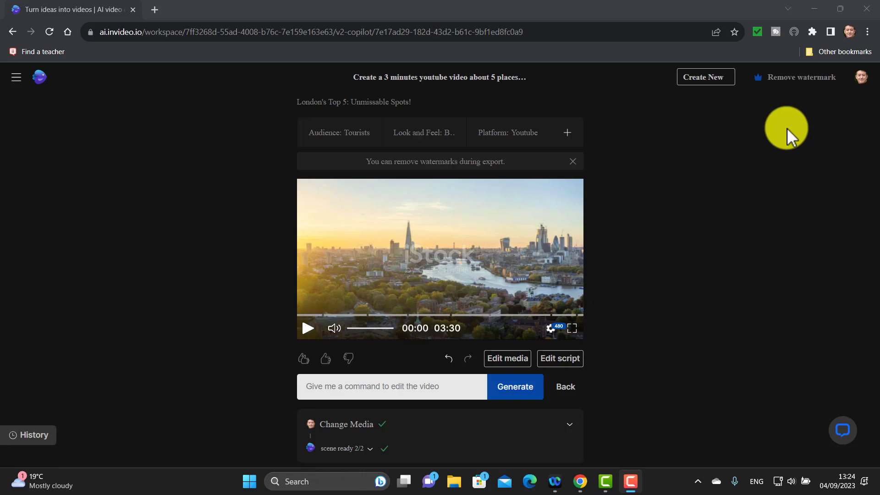
# Step: Leave editing and export the video for YouTube at 720p with stock watermarks and Normal invideo AI branding
pyautogui.click(567, 388)
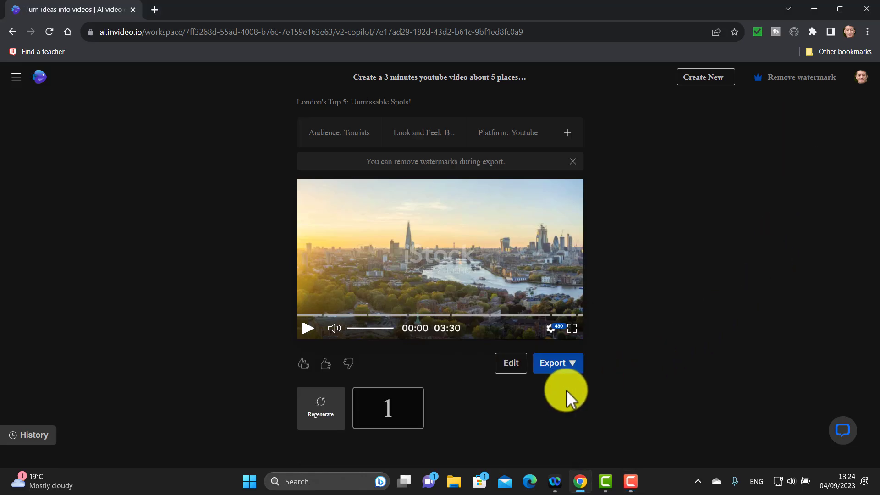
pyautogui.click(571, 362)
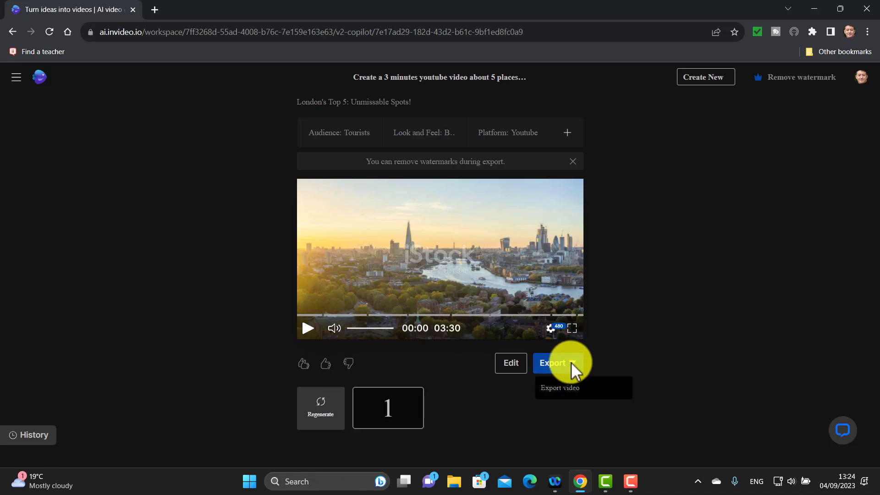
pyautogui.click(559, 394)
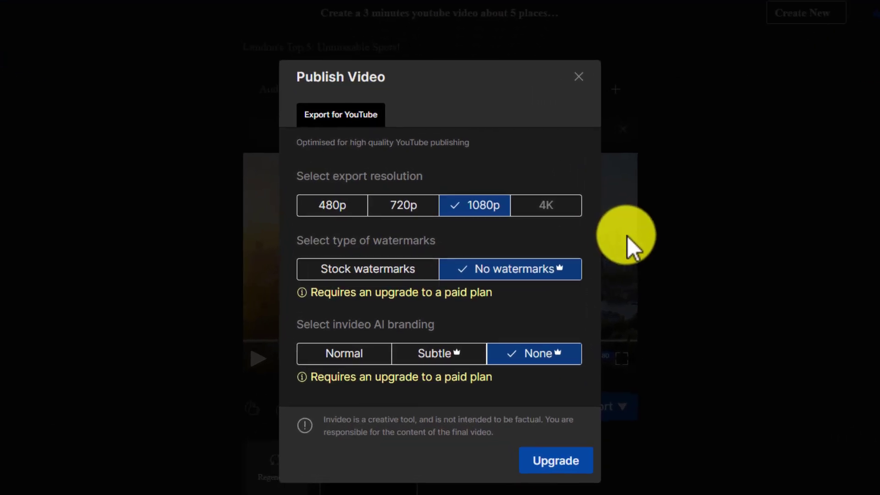
pyautogui.click(380, 272)
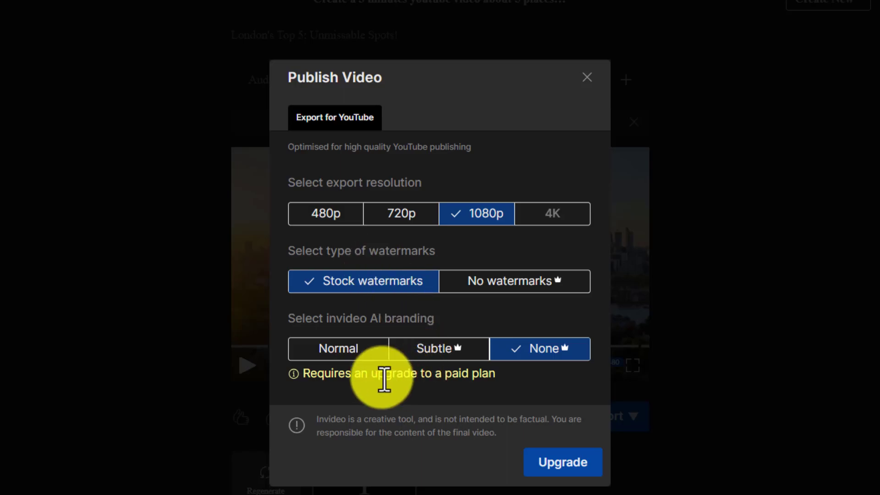
pyautogui.click(332, 356)
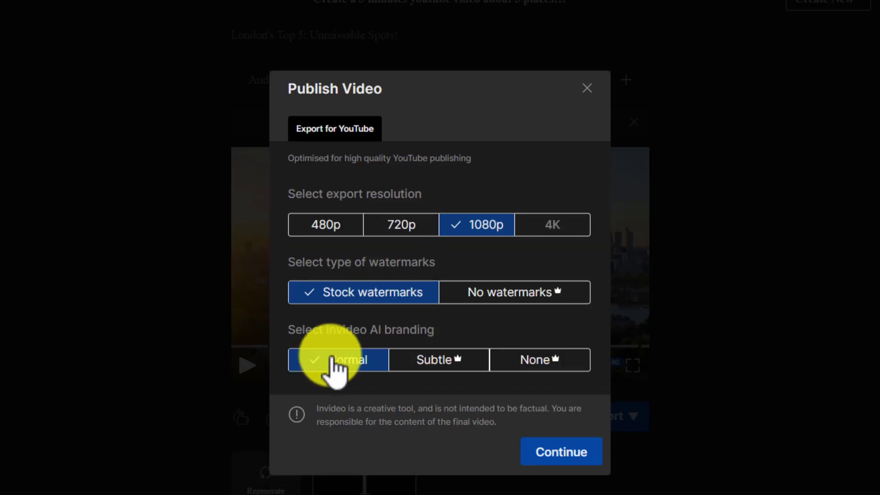
pyautogui.click(401, 240)
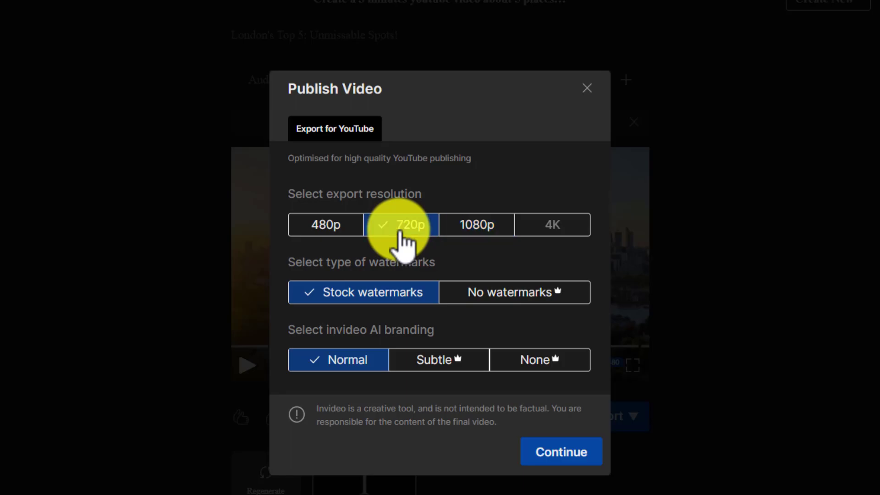
pyautogui.click(559, 453)
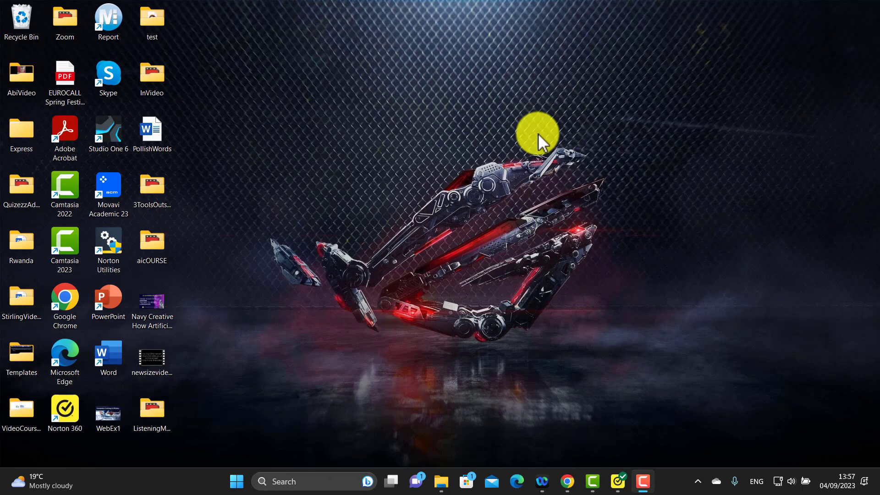
# Step: Switch to File Explorer, play the exported invideo-ai-720 video from the Downloads folder, and pause it at the Big Ben clock face
pyautogui.click(442, 481)
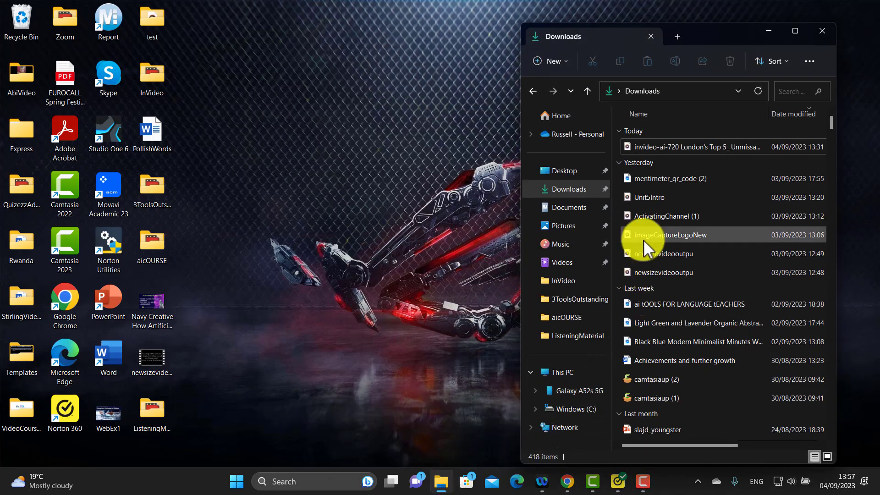
pyautogui.click(576, 194)
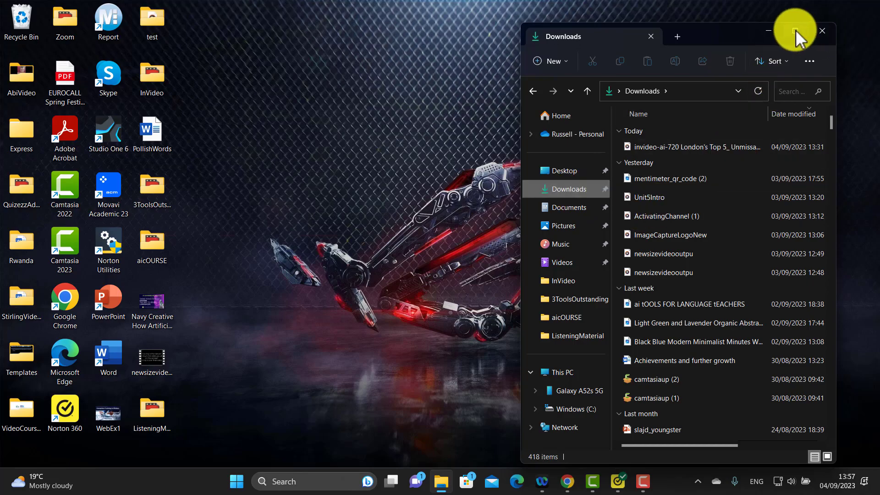
pyautogui.click(796, 30)
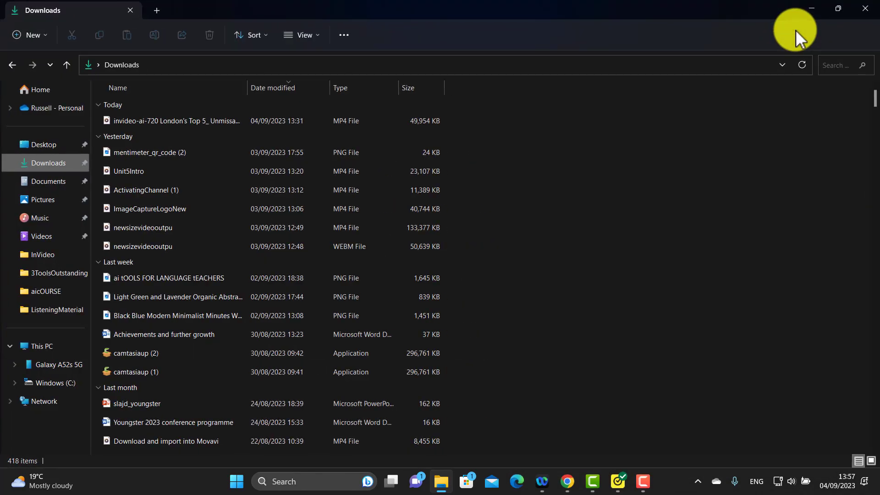
pyautogui.doubleClick(119, 122)
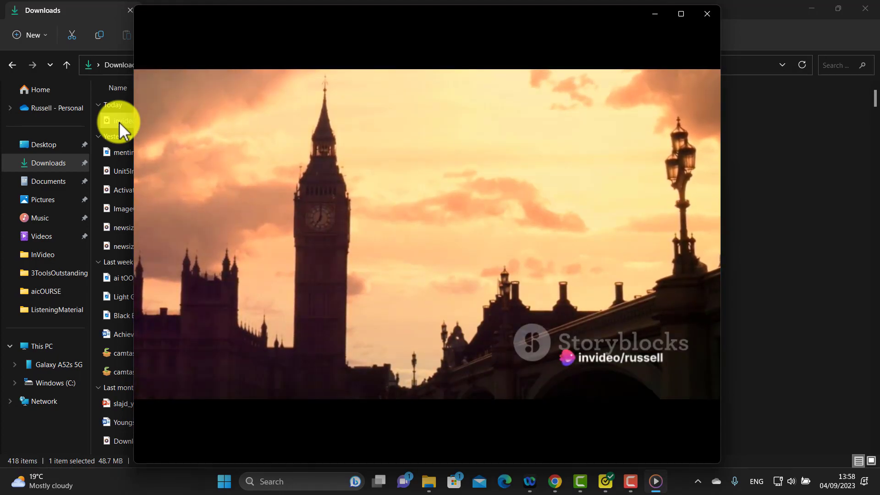
pyautogui.moveTo(284, 310)
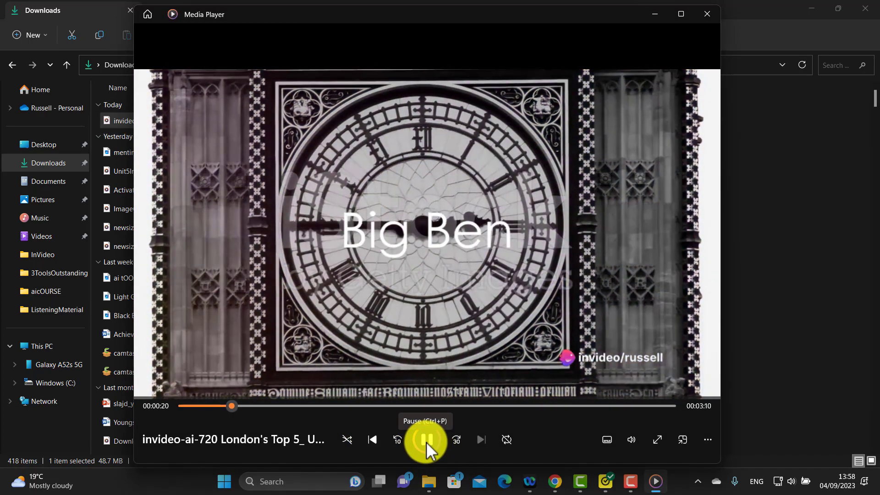
pyautogui.click(426, 442)
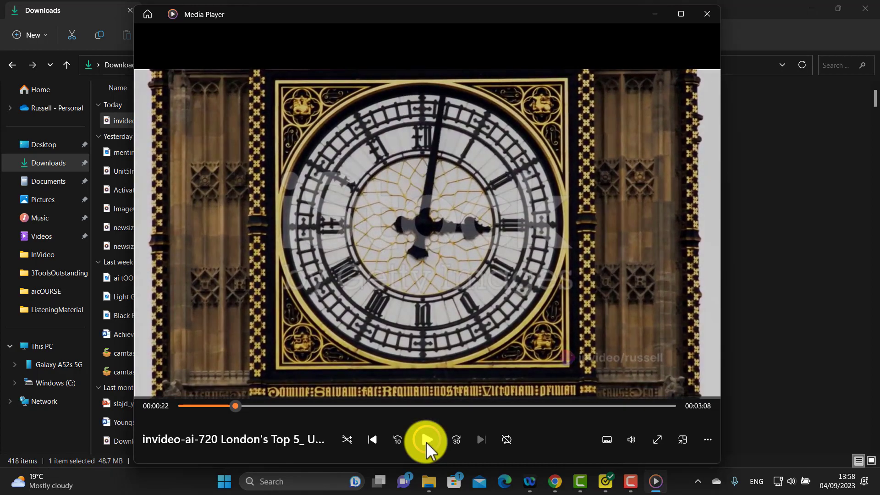